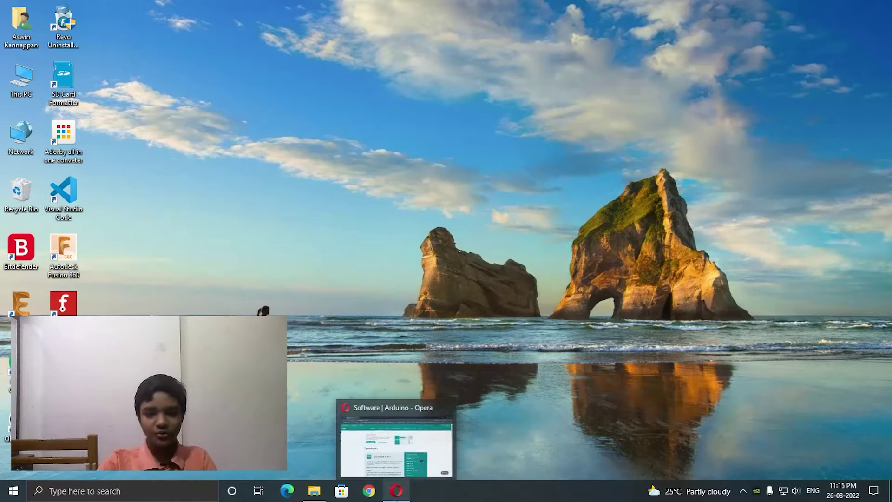
Switch to Opera's Arduino software page and find the Future Version of the Arduino IDE section
left_click(396, 490)
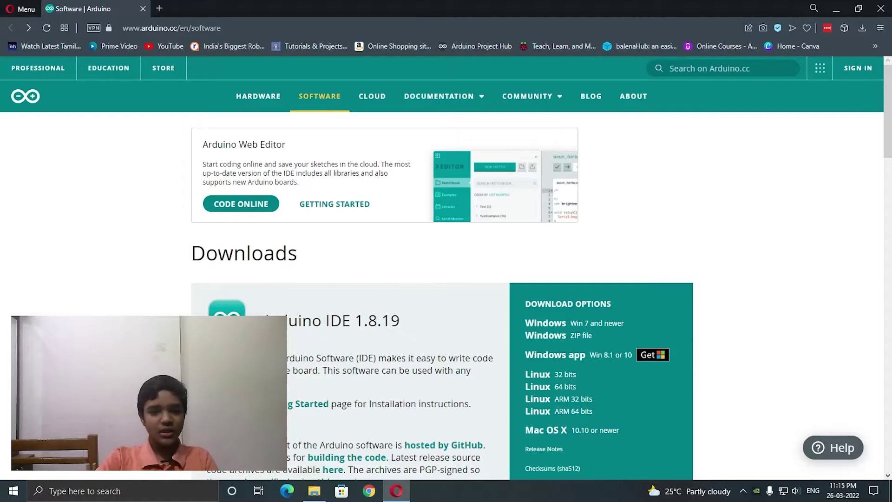
left_click_drag(272, 320, 399, 314)
left_click(710, 270)
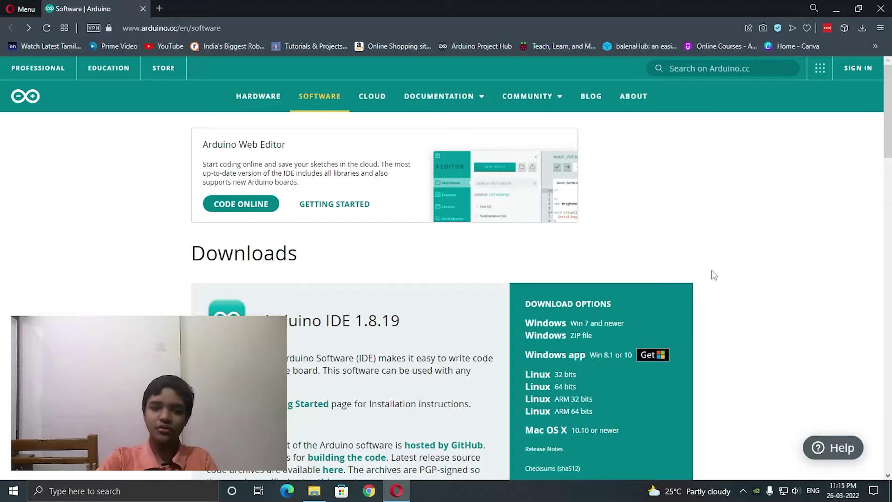
scroll(712, 271, "down", 7)
scroll(695, 264, "down", 1)
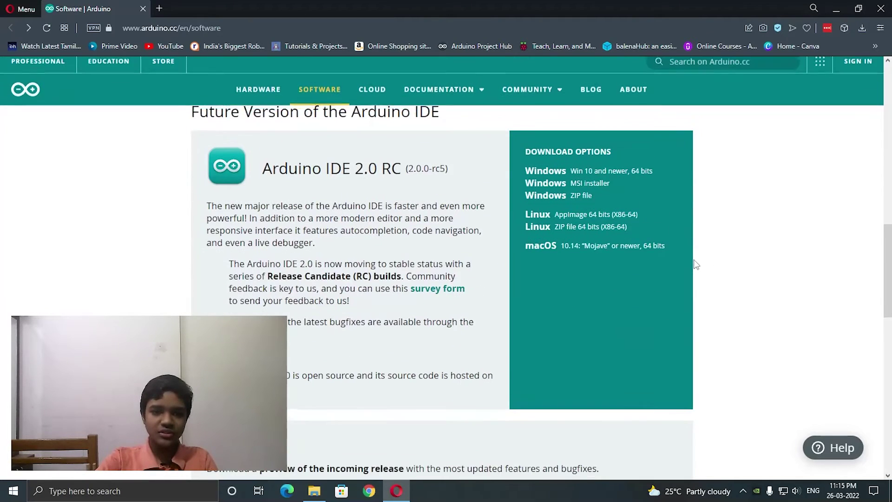
scroll(693, 259, "up", 1)
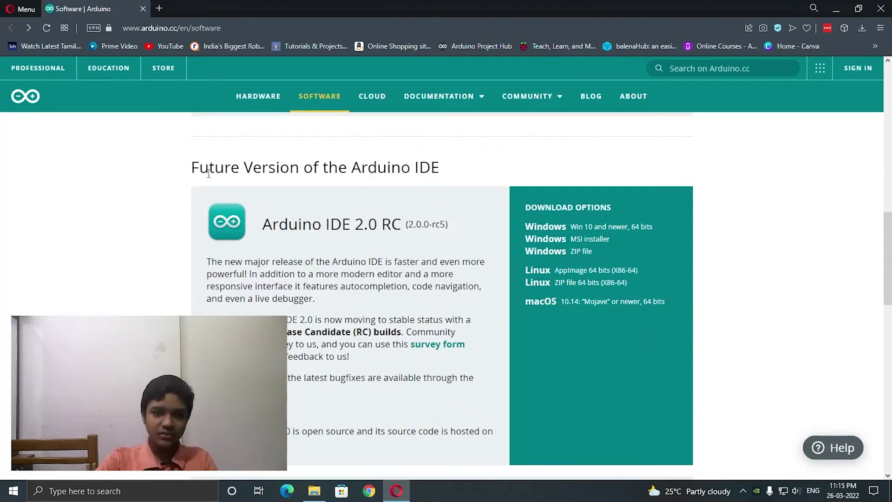
Examine the Arduino IDE 2.0 RC section, view the download page for Windows 10 and newer, and return to the downloads list
left_click_drag(208, 173, 431, 168)
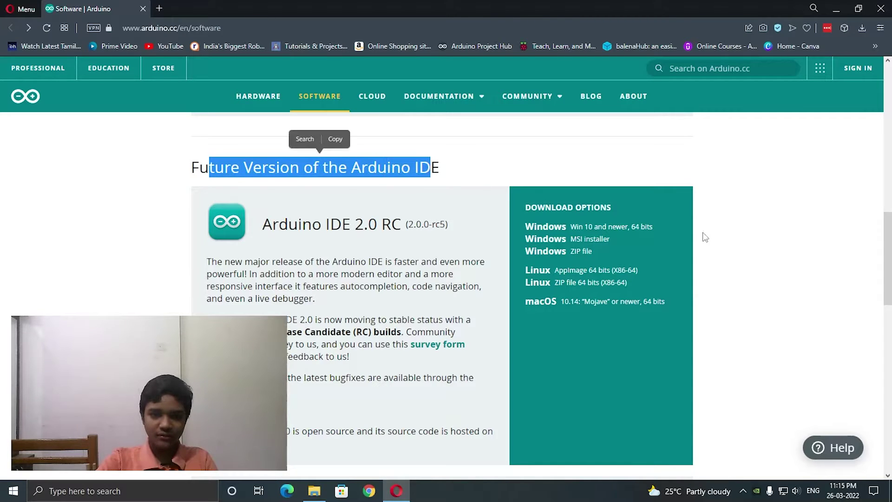
left_click(783, 245)
scroll(448, 251, "down", 1)
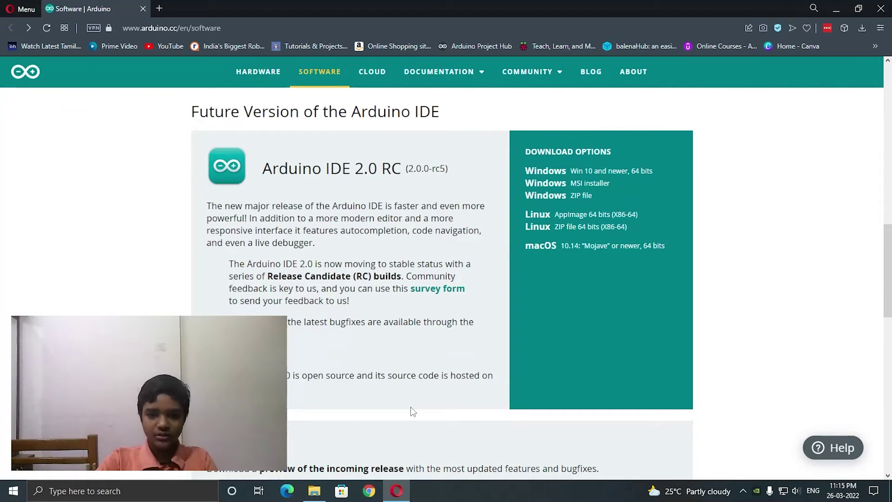
scroll(485, 328, "up", 2)
scroll(480, 334, "down", 2)
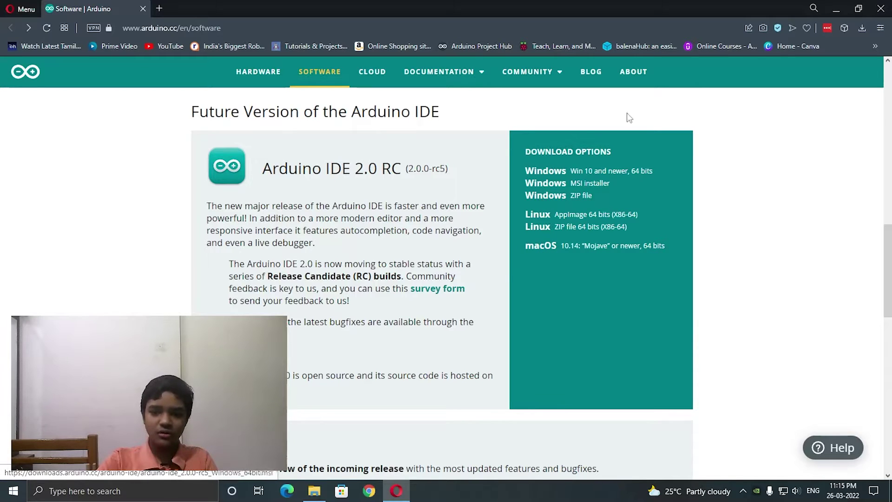
left_click(555, 173)
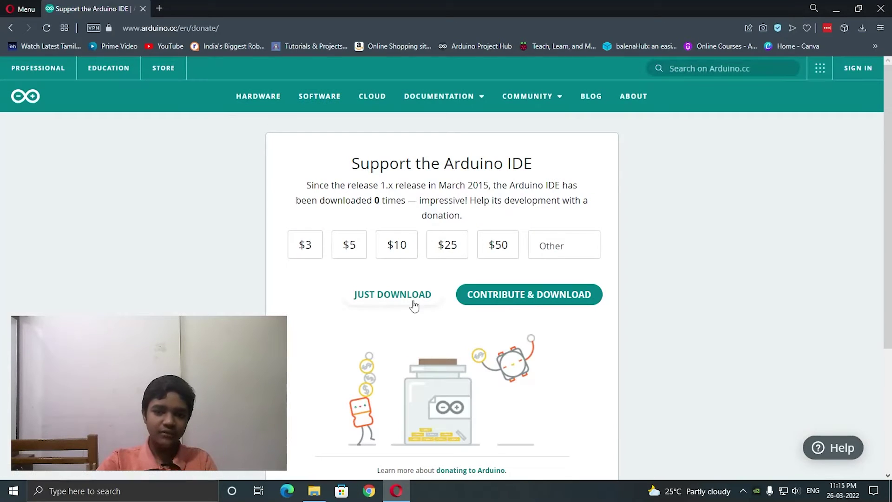
left_click(13, 30)
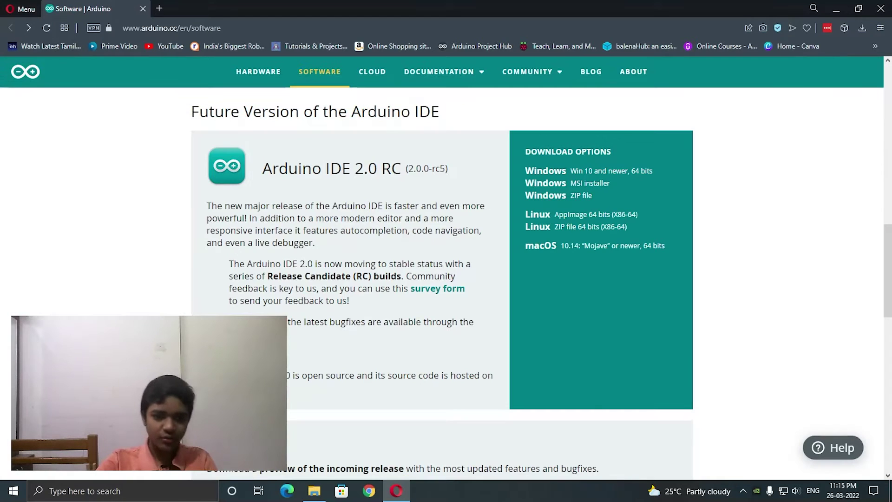
Run arduino-ide_2.0.0-rc5_Windows_64bit.exe from the Downloads folder in File Explorer and accept the licence agreement
left_click(314, 490)
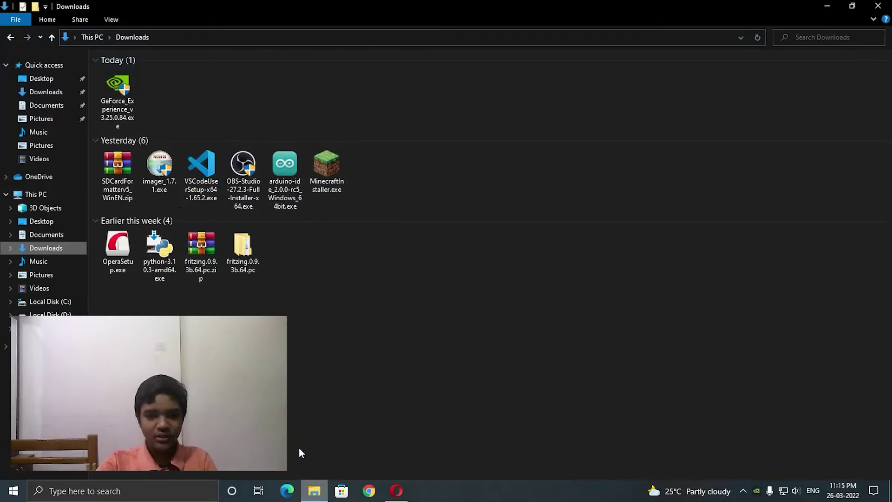
left_click(297, 186)
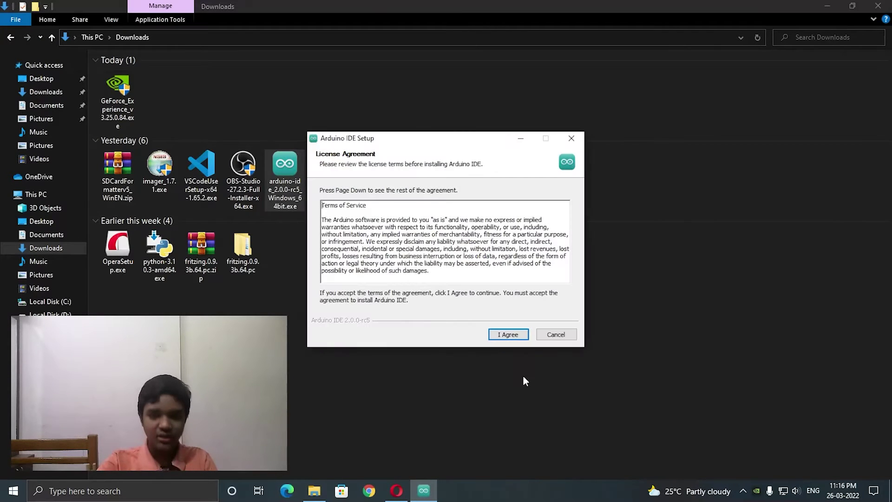
left_click(524, 336)
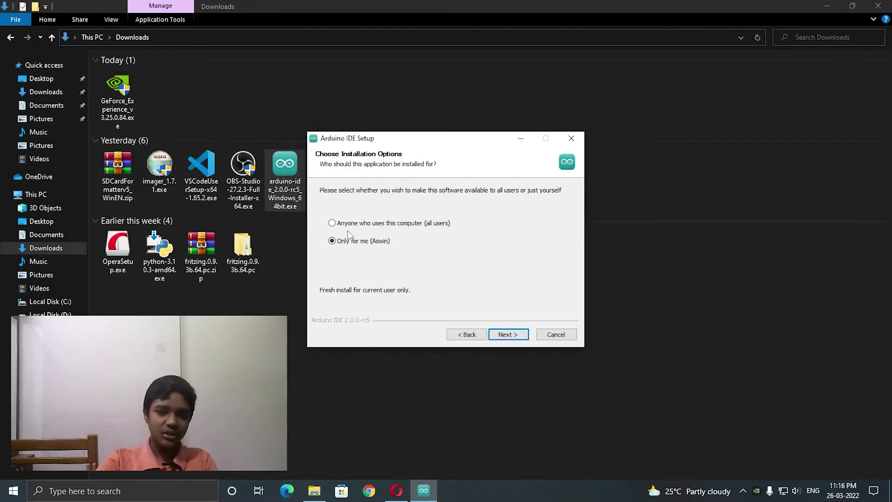
Choose to install Arduino IDE only for the current user and start the installation in the default destination folder
left_click(370, 224)
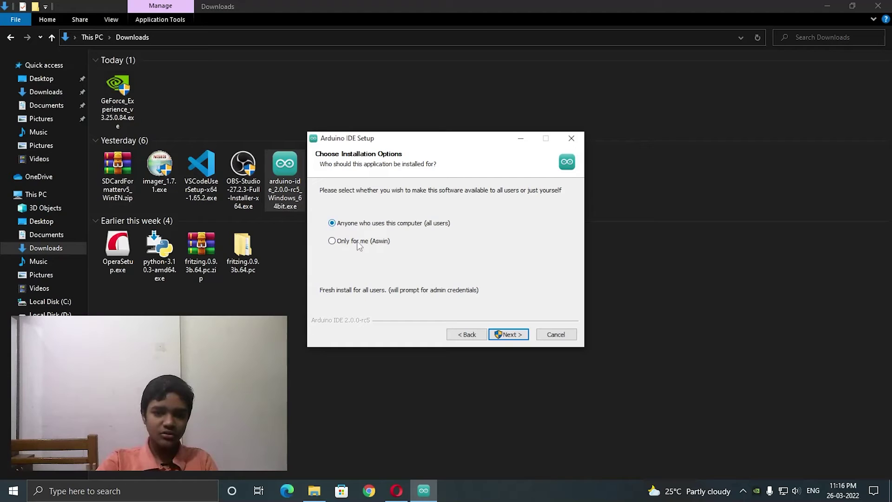
left_click(359, 242)
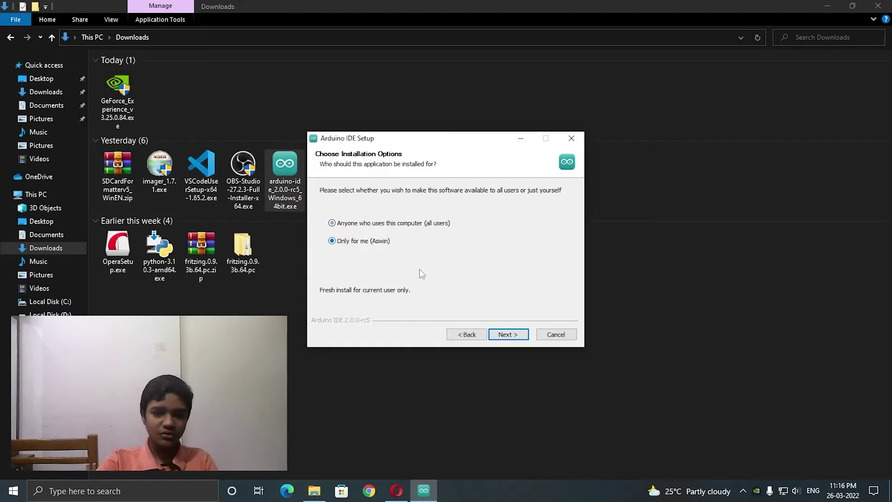
left_click(517, 336)
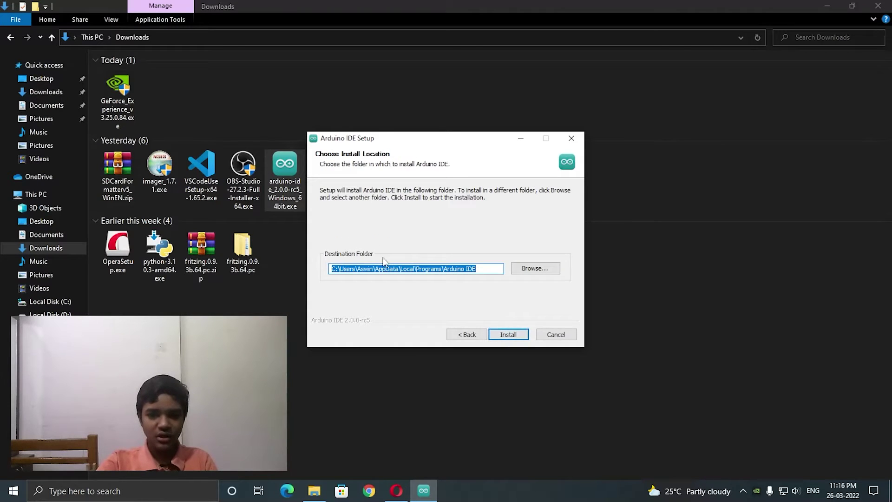
left_click(517, 334)
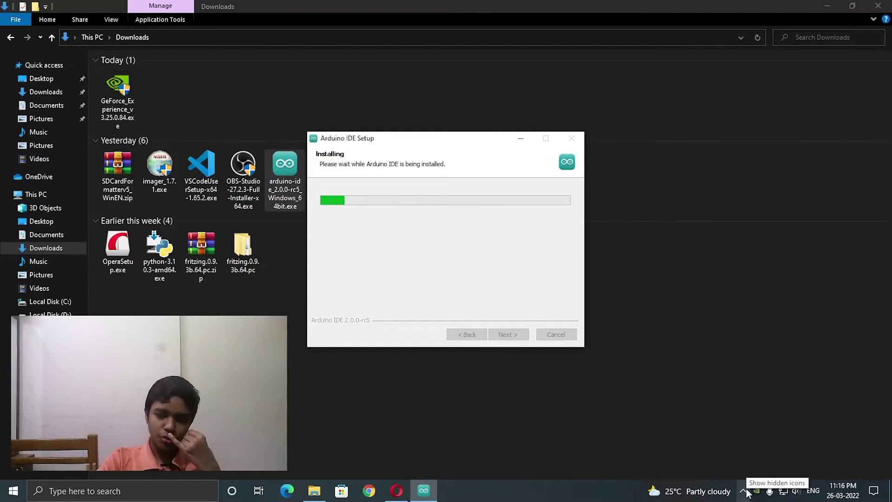
left_click(742, 490)
right_click(764, 450)
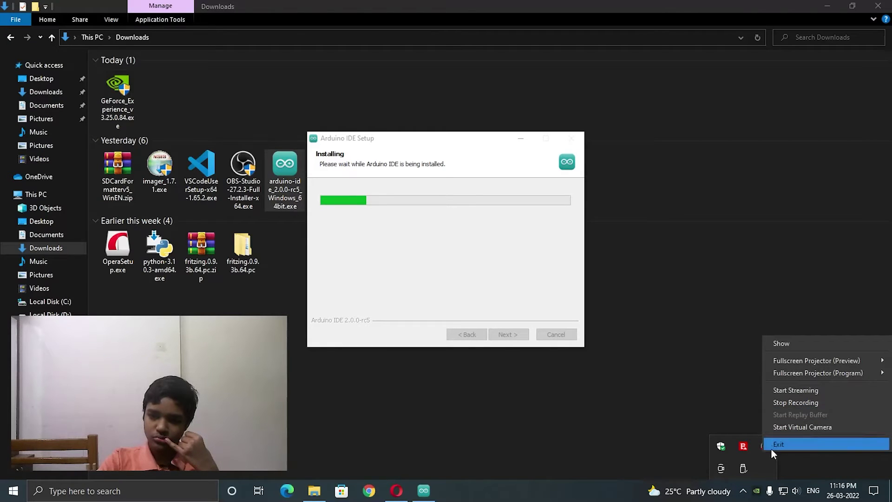
left_click(796, 345)
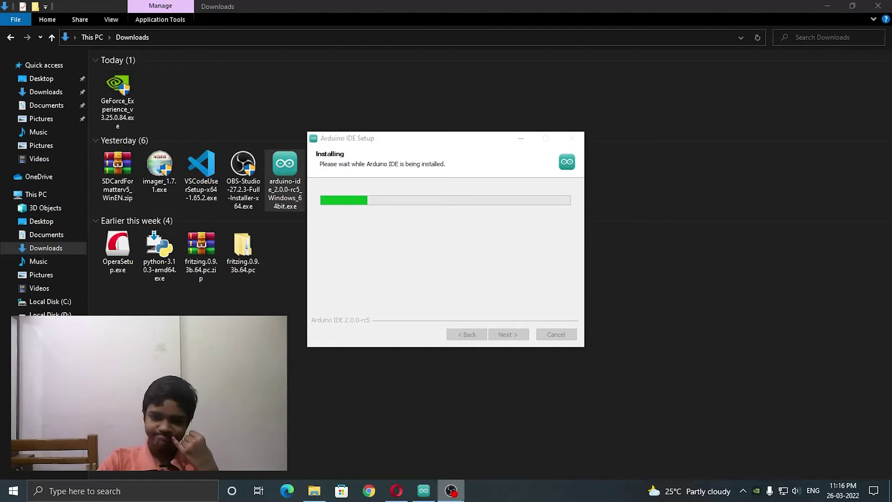
left_click(452, 493)
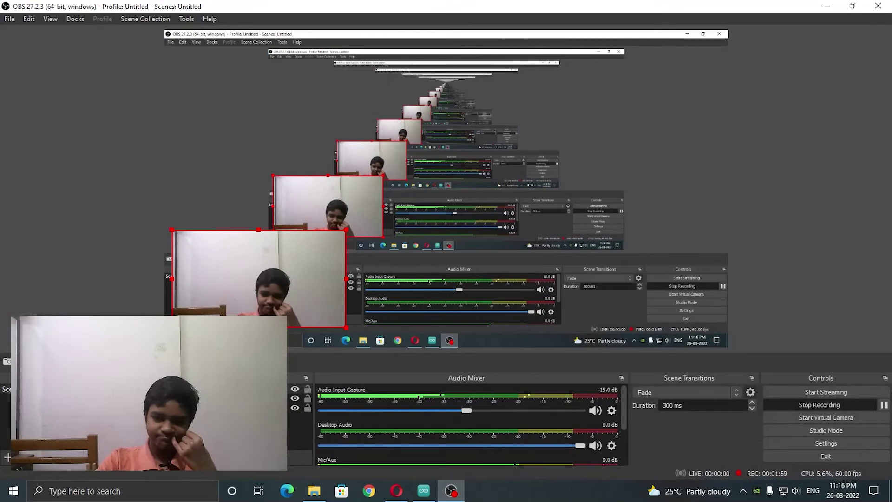
left_click(884, 405)
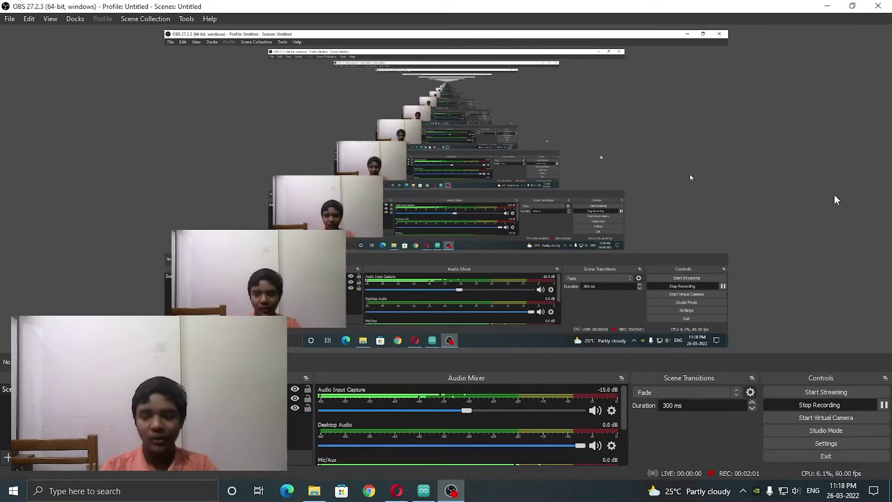
left_click(826, 5)
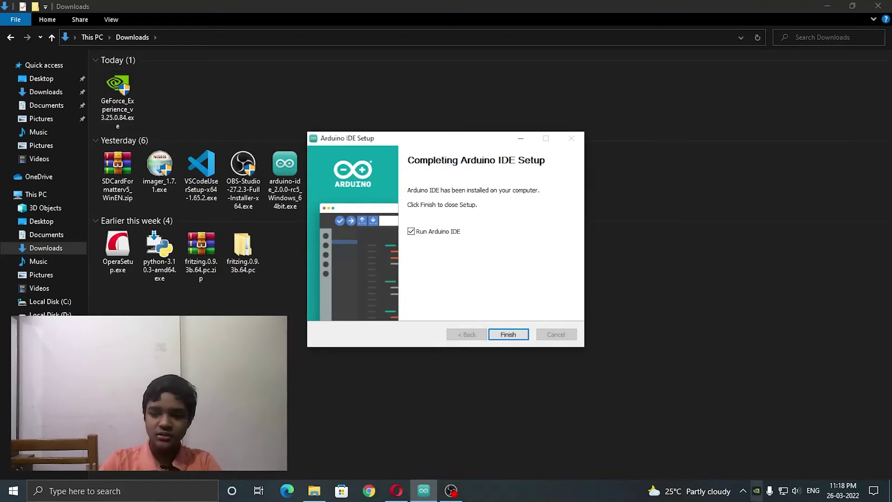
left_click(743, 491)
left_click(767, 446)
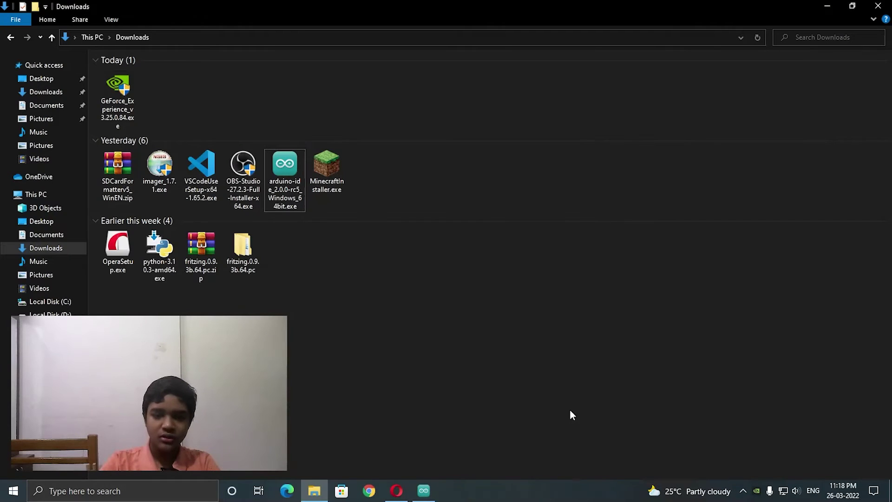
Finish the Arduino IDE setup with Run Arduino IDE enabled and launch the program from its desktop shortcut
left_click(423, 491)
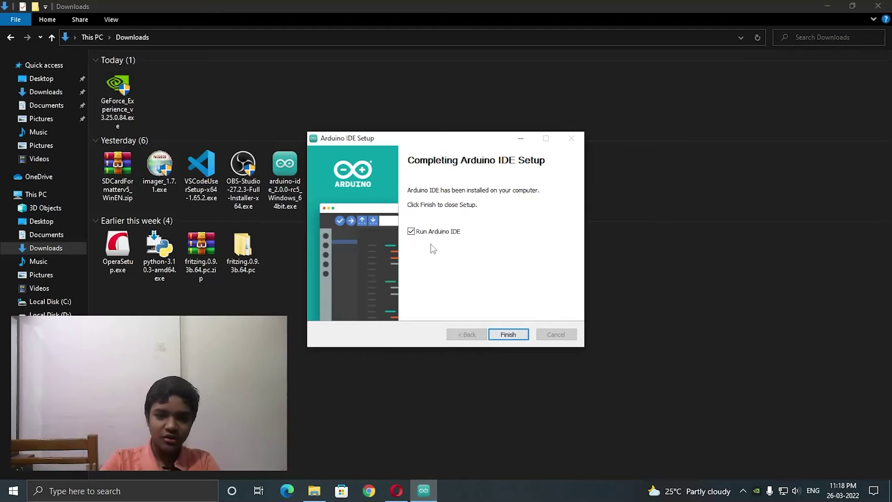
left_click(508, 334)
key("super+d")
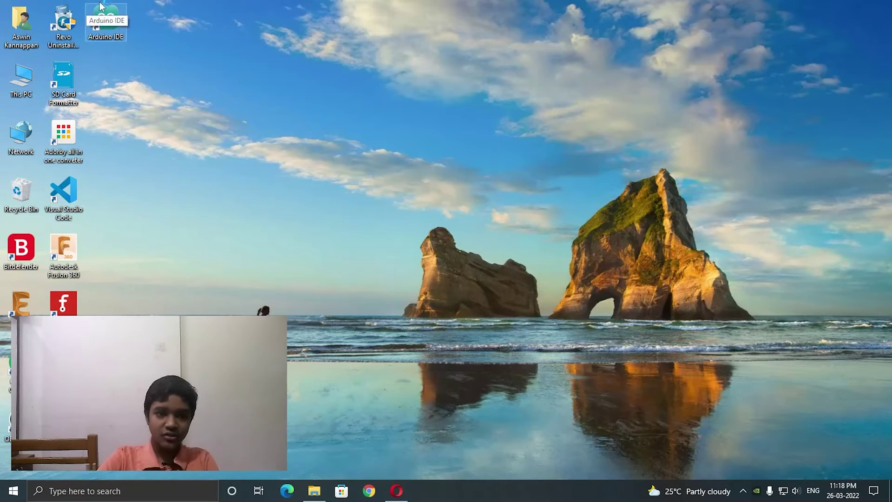
double_click(108, 20)
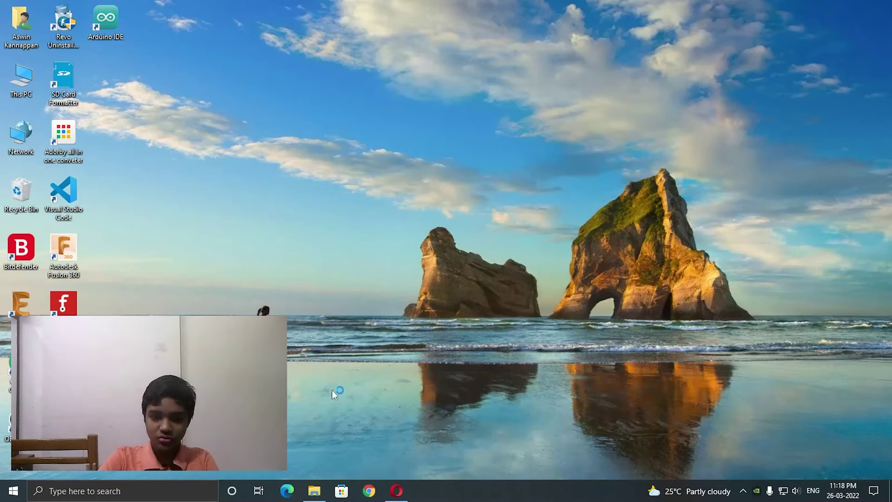
double_click(110, 27)
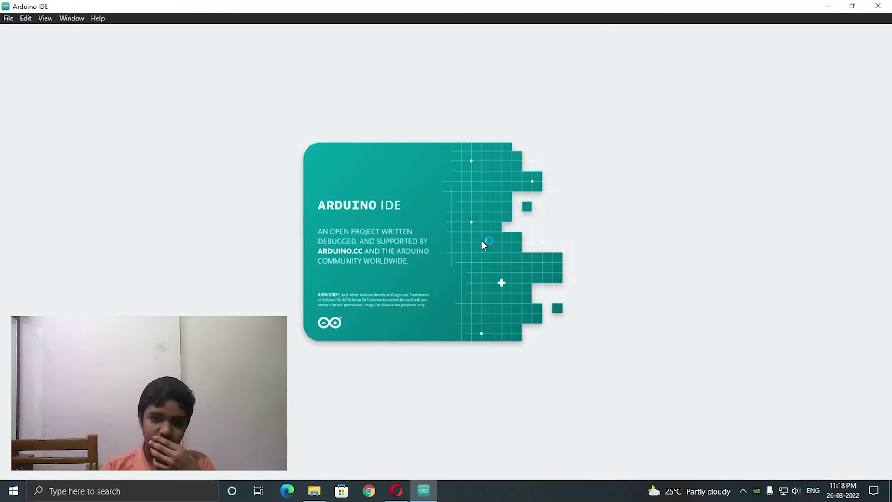
double_click(606, 5)
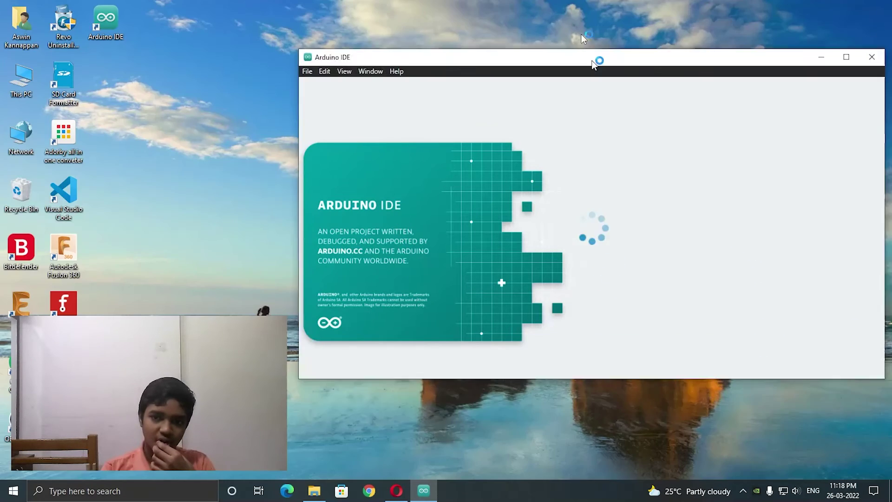
double_click(593, 58)
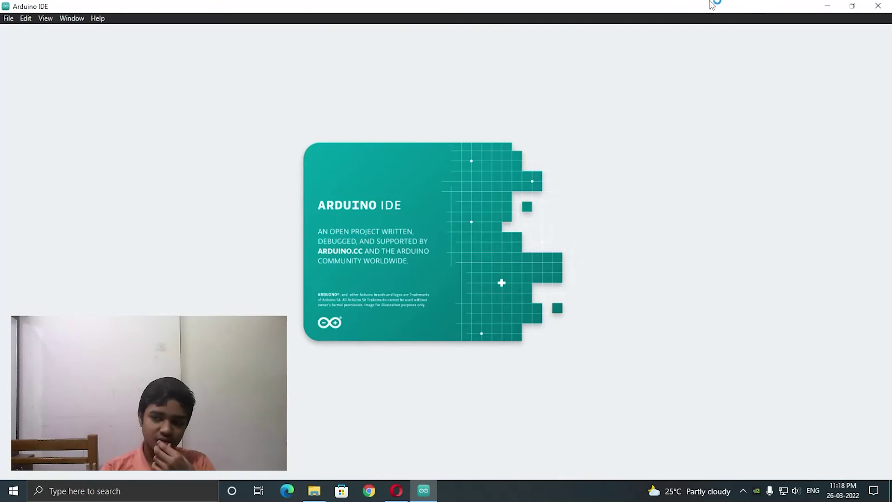
double_click(670, 4)
double_click(638, 4)
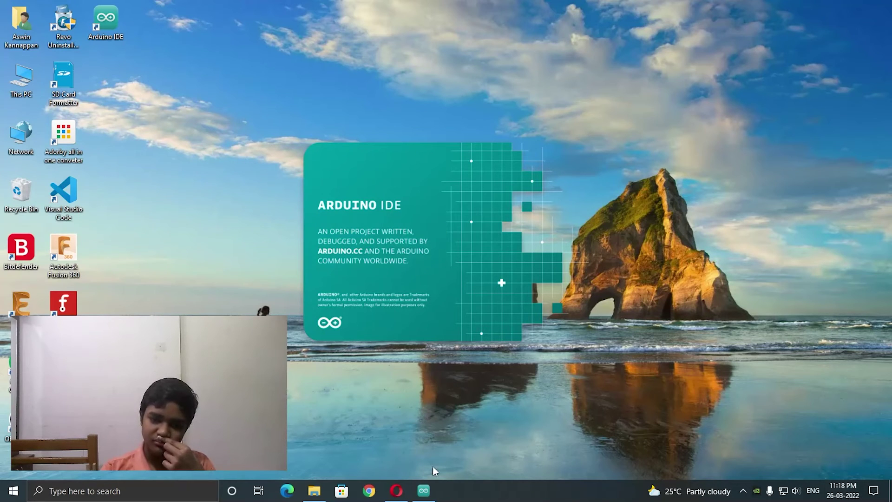
Bring up the Arduino IDE sketch window and dismiss the notification about selecting a board and port
mouse_move(424, 491)
left_click(428, 444)
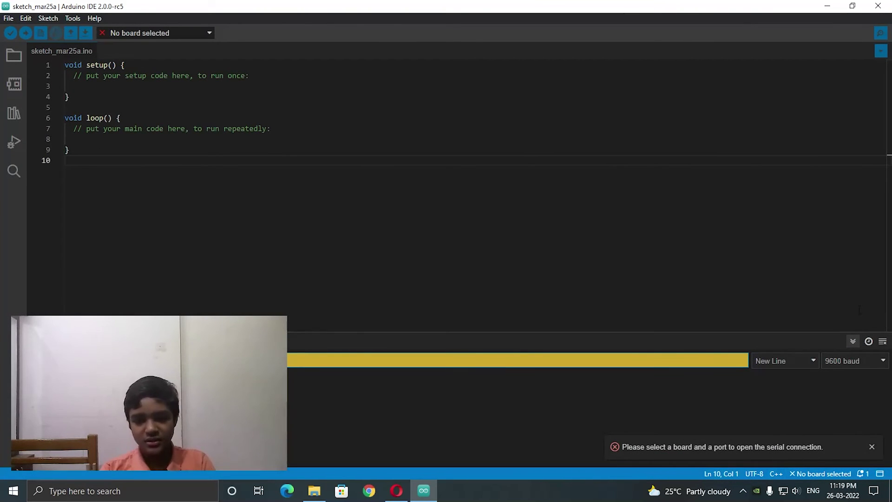
left_click(871, 446)
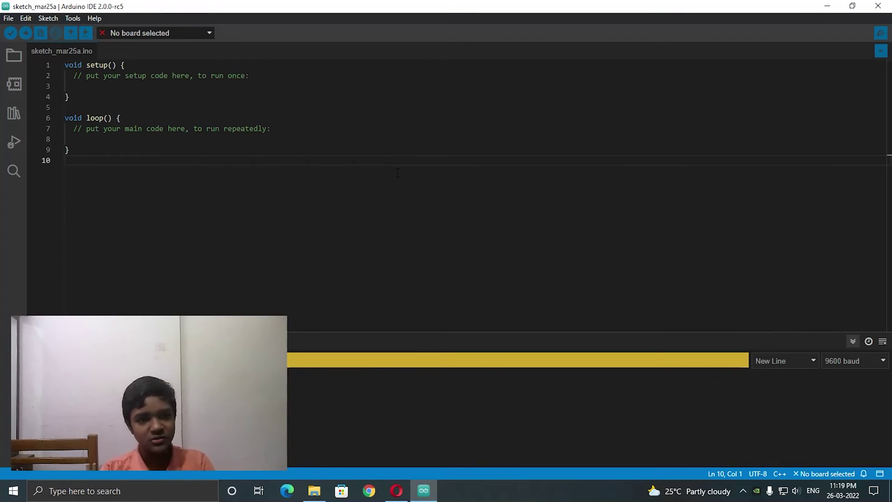
Launch Visual Studio Code from the desktop and open its Extensions view
left_click(890, 495)
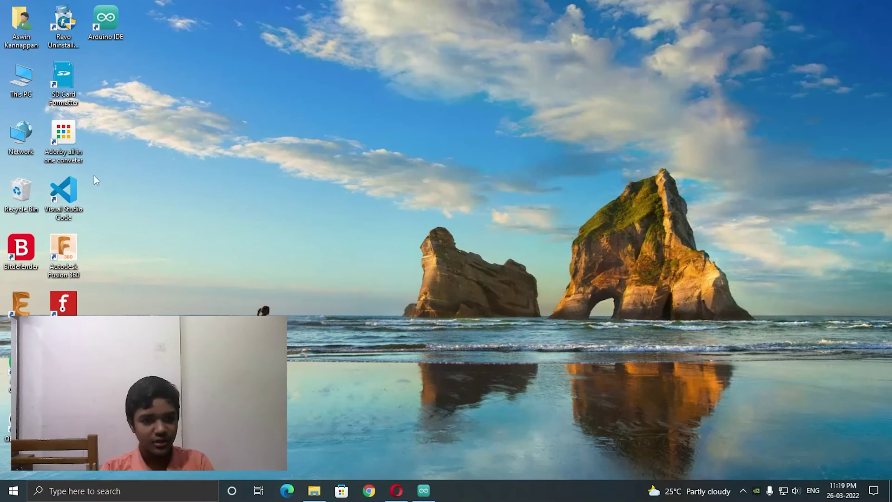
double_click(70, 195)
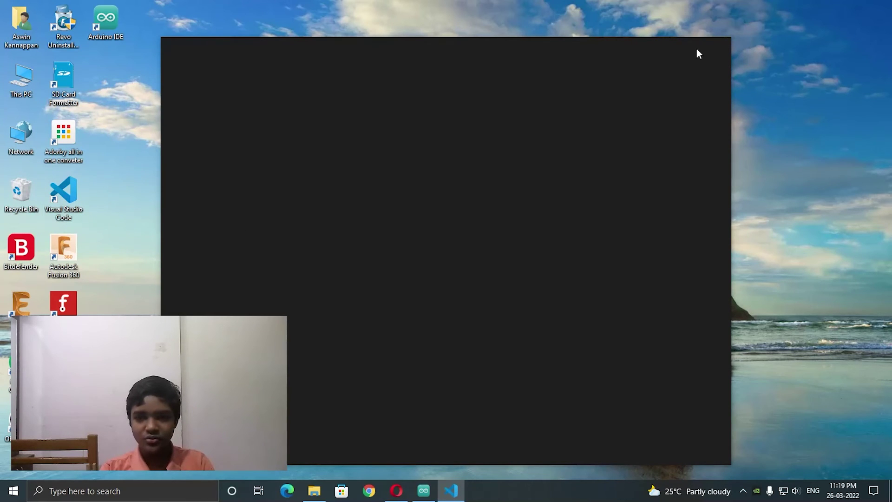
left_click(697, 46)
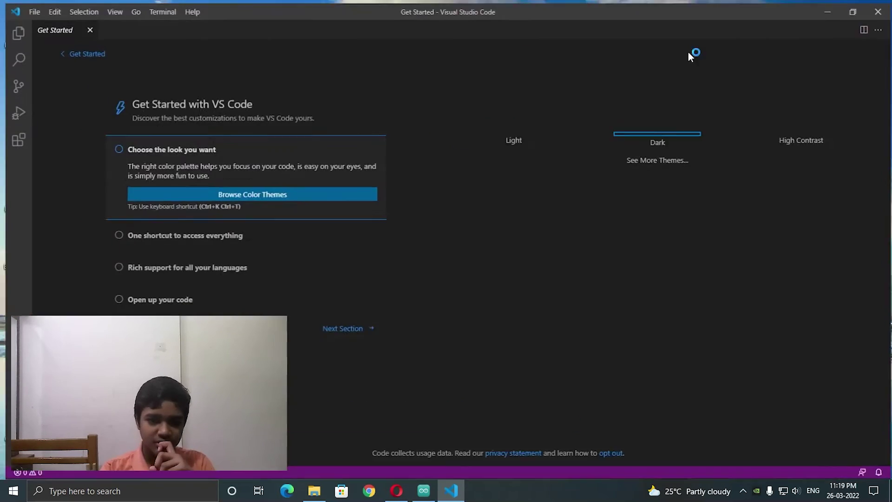
left_click(13, 138)
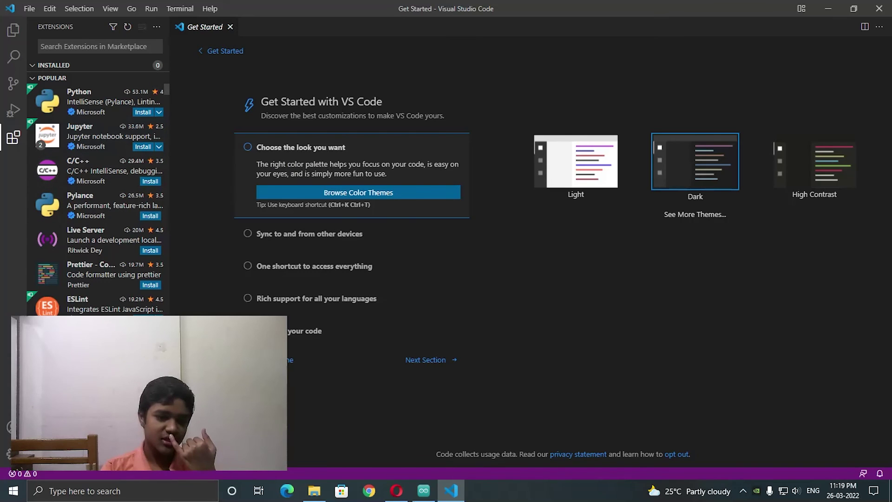
View the Arduino IDE sketch window for comparison and return to Visual Studio Code
left_click(422, 492)
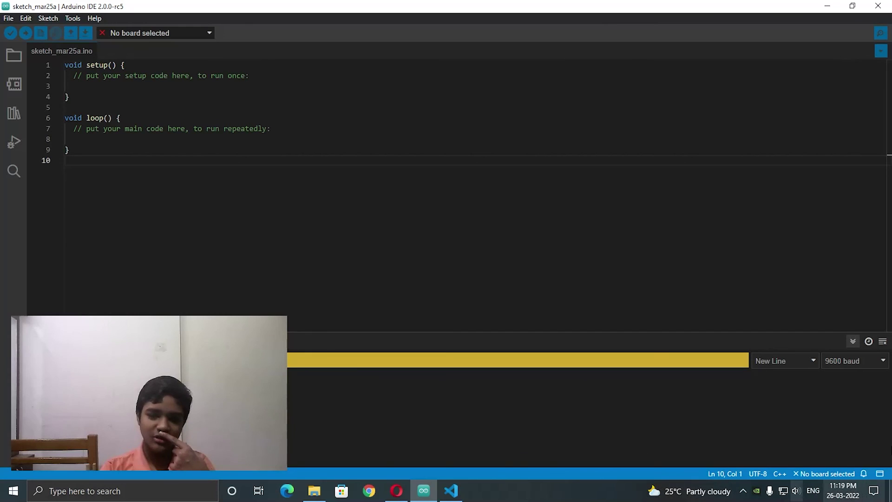
left_click(453, 493)
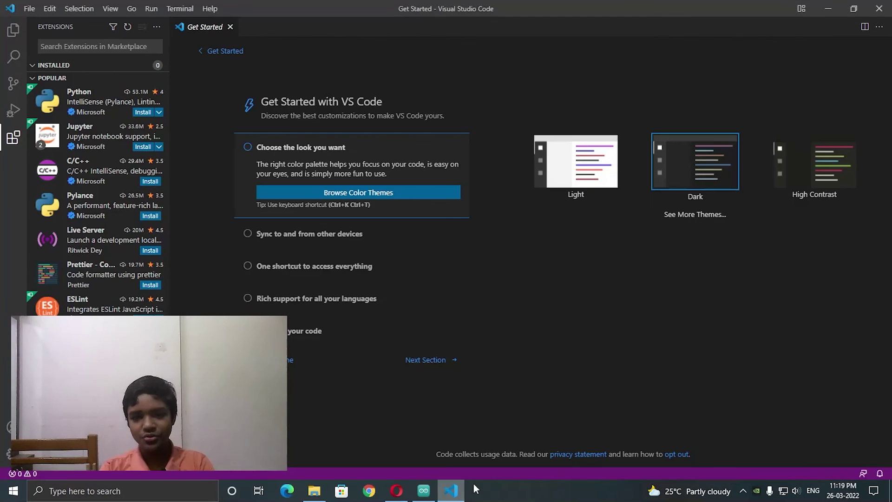